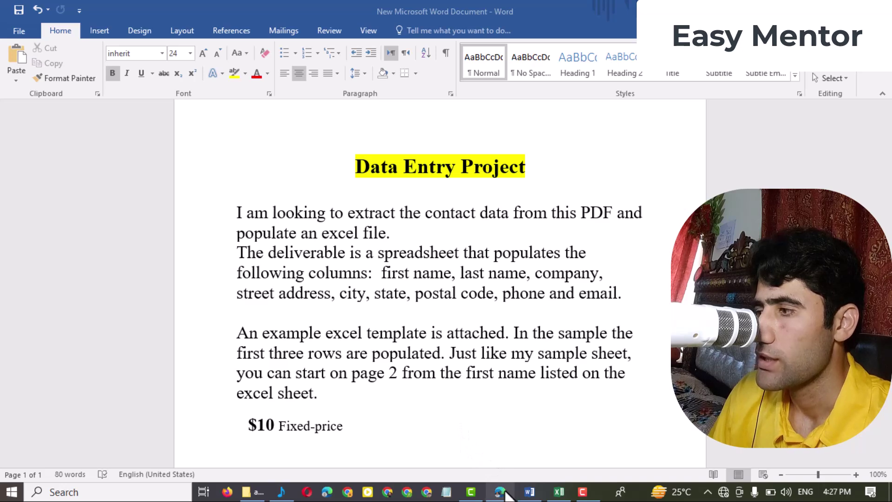
Step: Look over the sample contact workbook, then return to the Conference Directory PDF
left_click(557, 492)
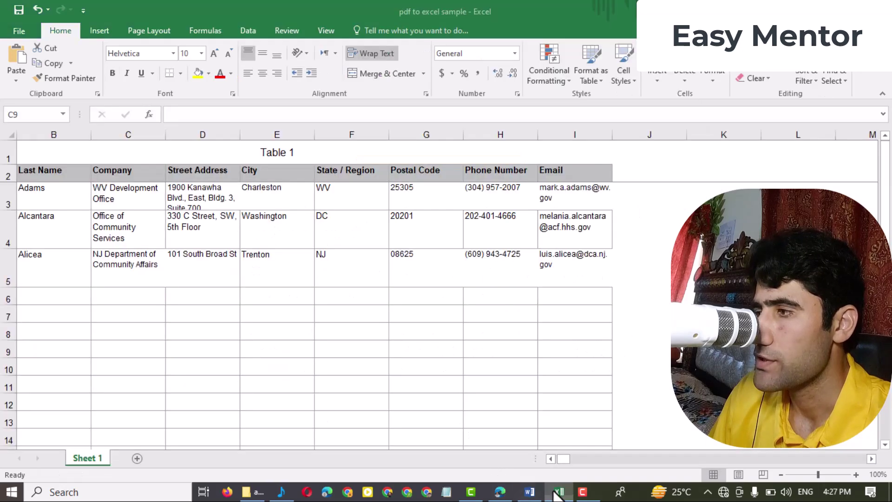
left_click(318, 378)
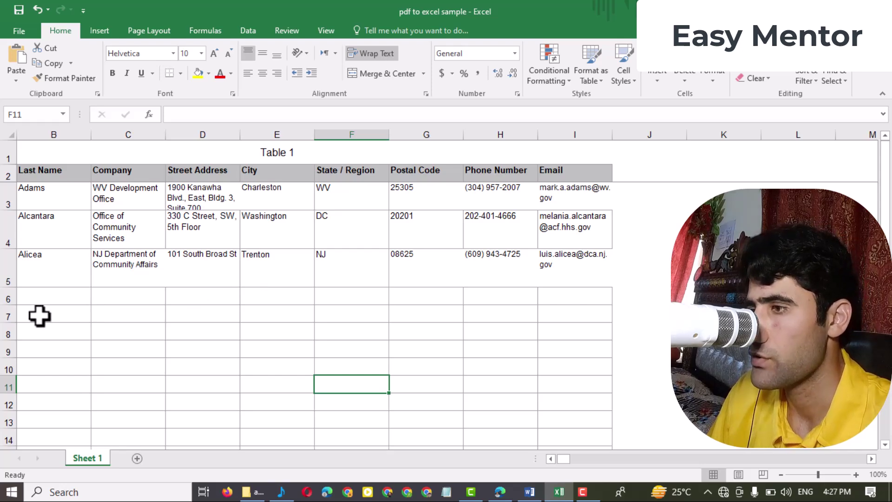
left_click(500, 492)
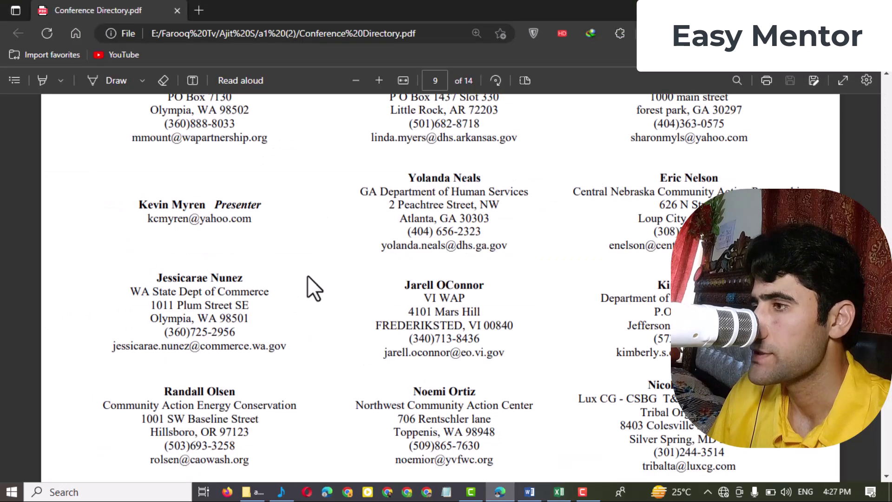
Step: Scroll the PDF back up to page 2, where the first contact entries begin
left_click_drag(886, 307, 886, 122)
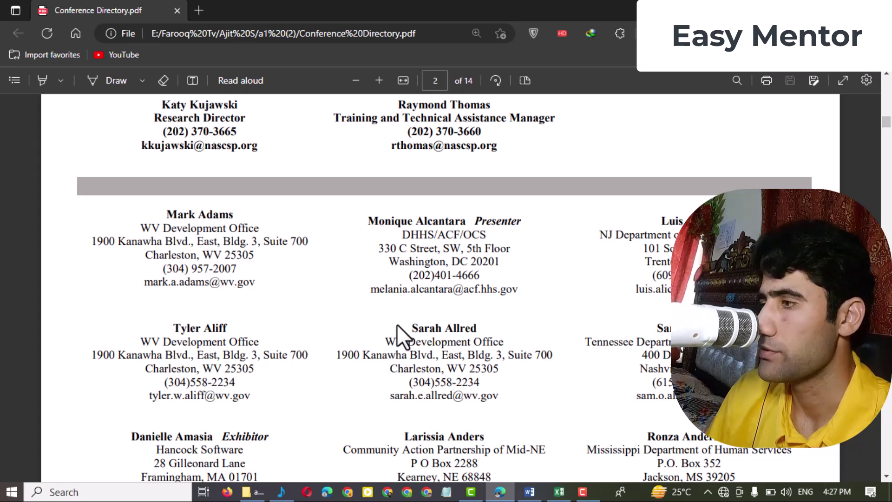
Step: Position the Excel workbook at upper right beside the PDF and select the fourth contact's name
left_click(559, 491)
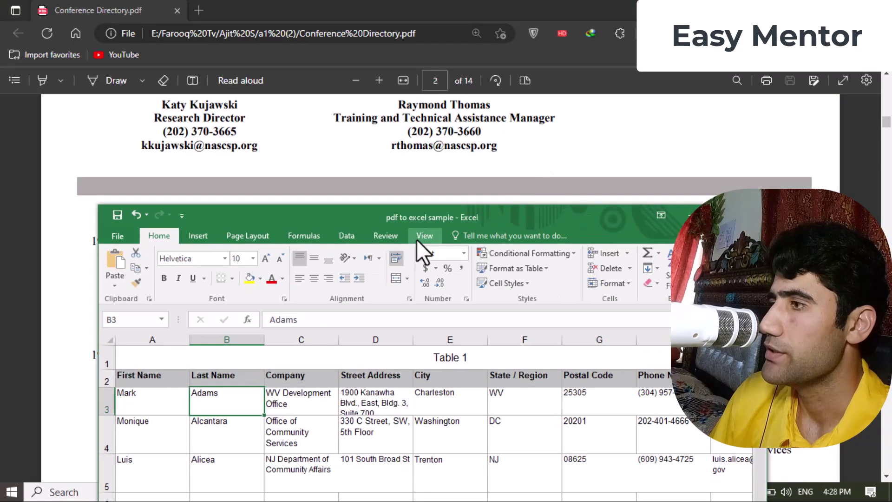
left_click_drag(420, 217, 421, 299)
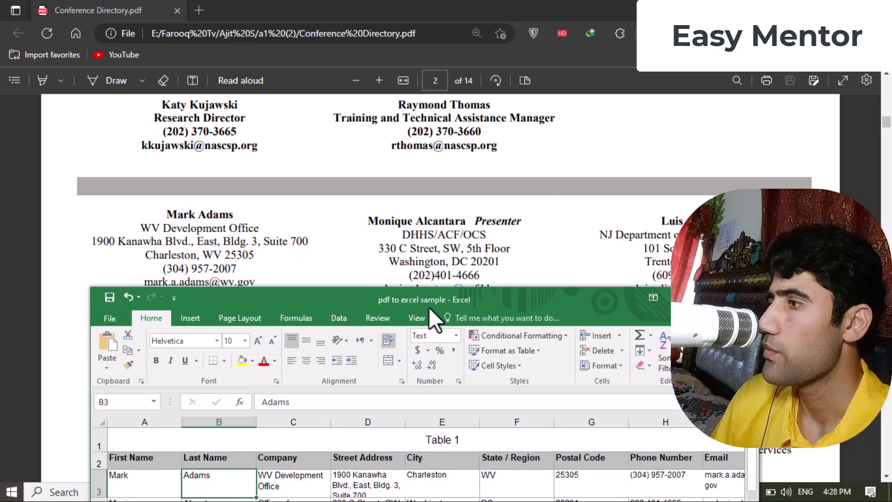
left_click_drag(428, 307, 596, 78)
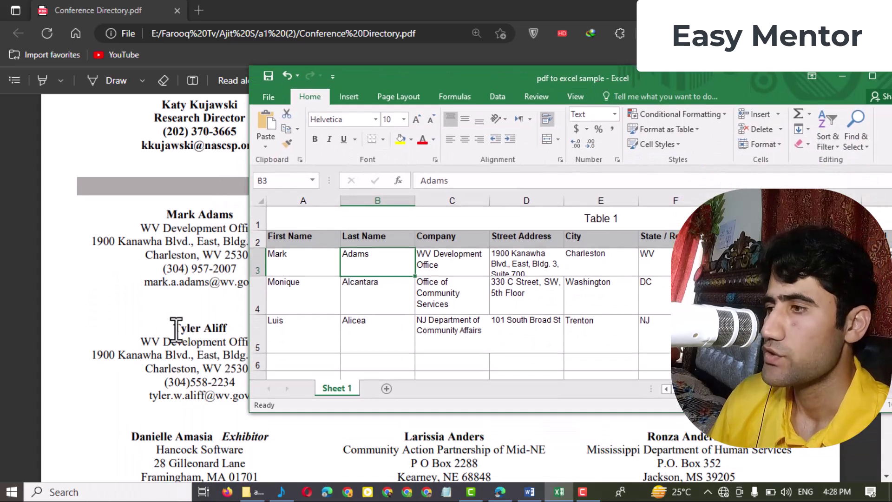
left_click_drag(173, 329, 231, 328)
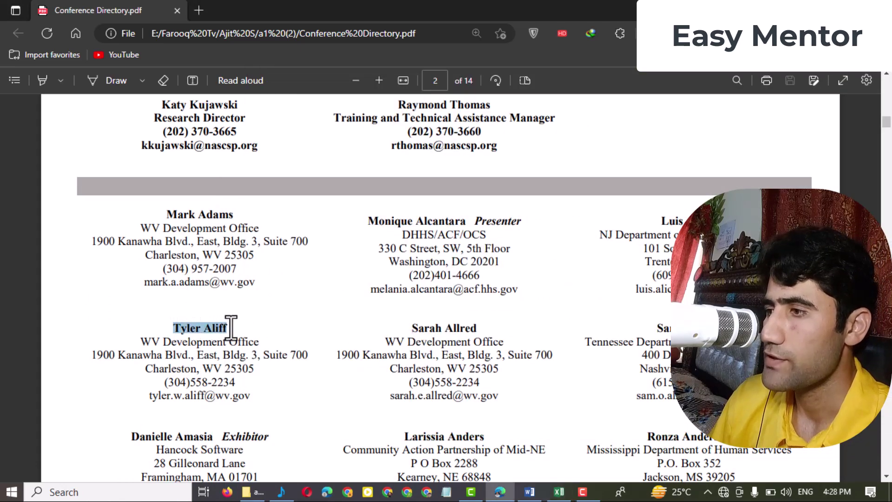
Step: Copy the contact's full name from the PDF and paste it into cell A6
right_click(209, 344)
left_click(249, 98)
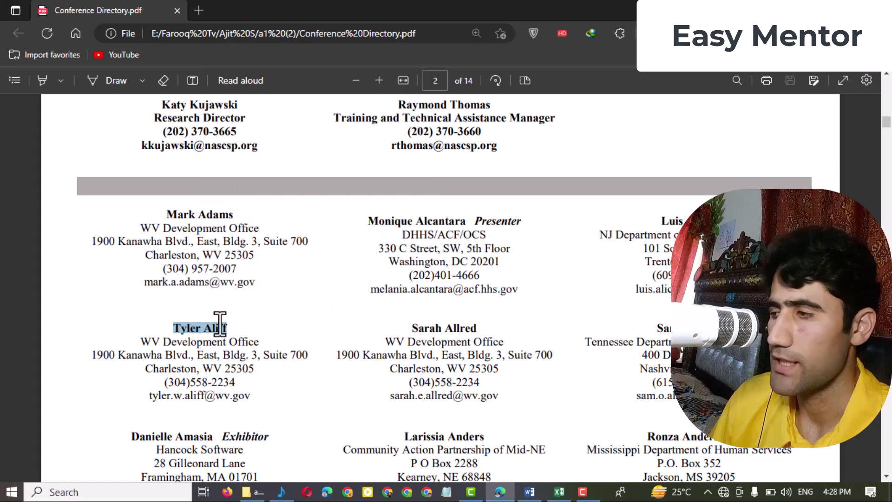
left_click(559, 491)
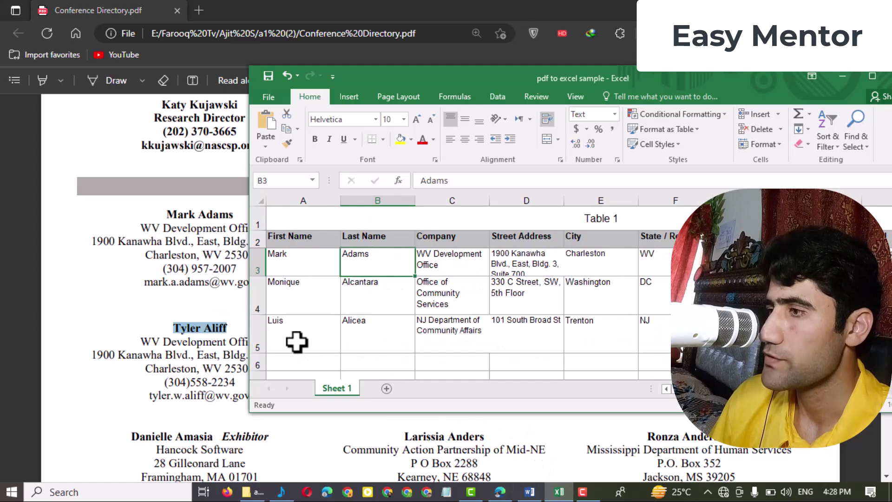
left_click(281, 364)
double_click(282, 366)
right_click(281, 366)
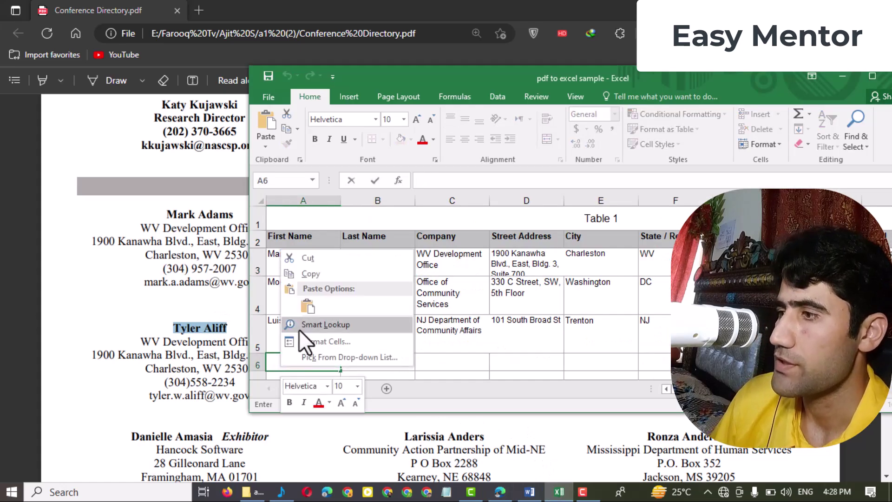
left_click(303, 306)
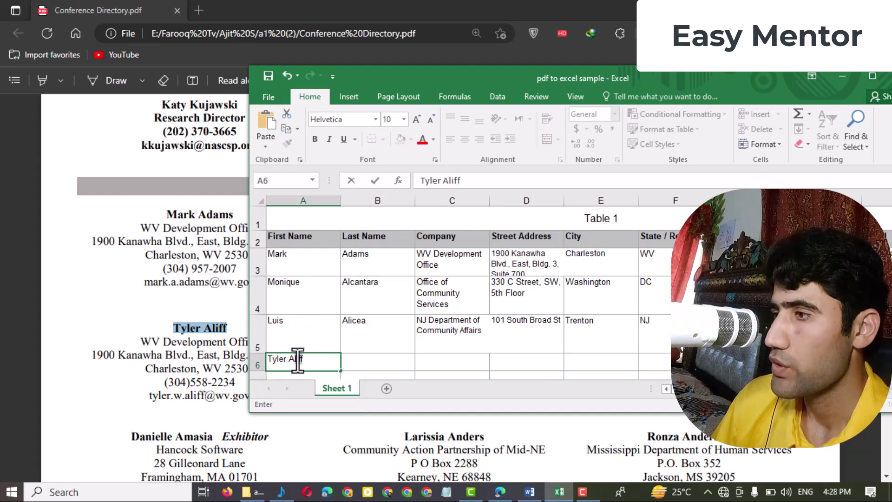
Step: Move the surname from A6 into B6, leaving only the first name in A6
right_click(294, 360)
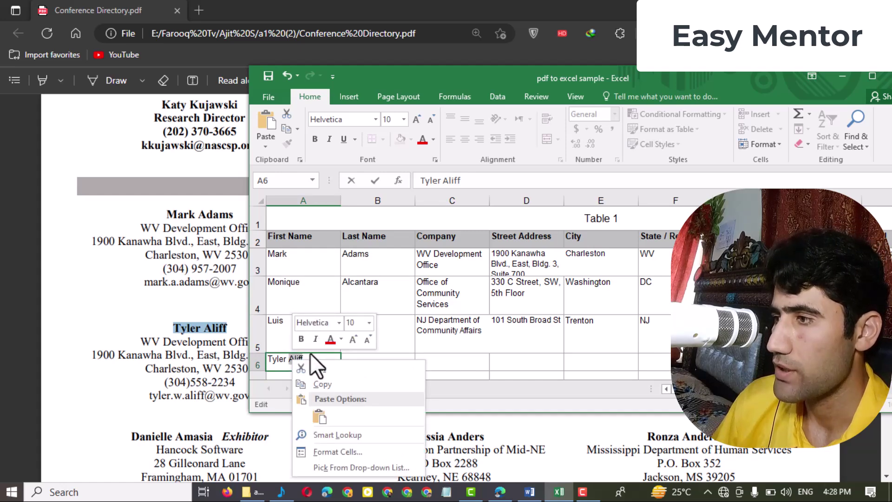
left_click(309, 367)
double_click(371, 358)
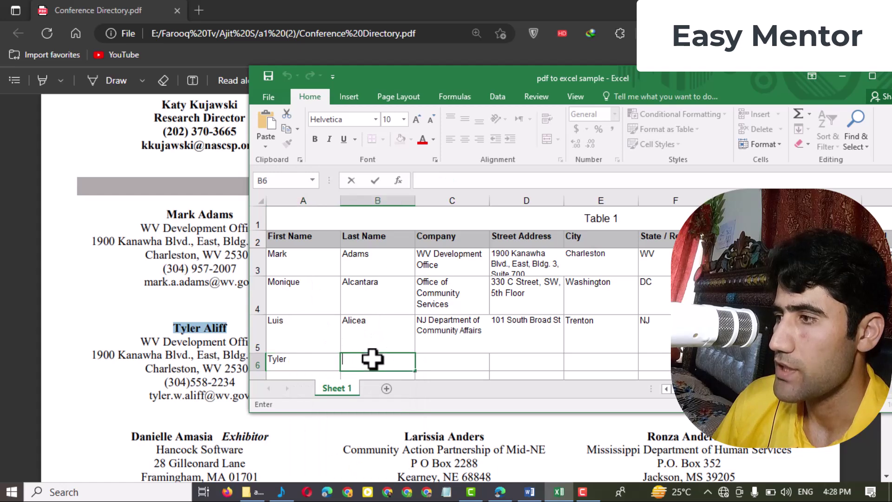
right_click(371, 359)
left_click(401, 410)
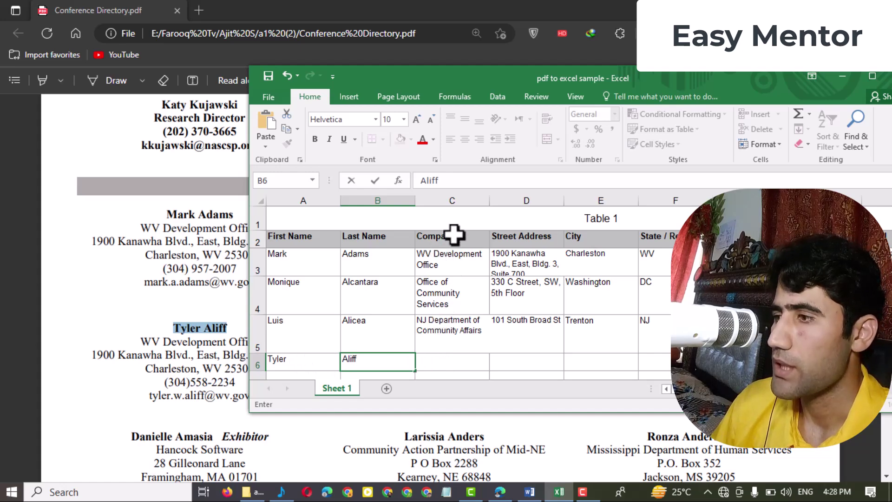
Step: Copy 'WV Development Office' from the PDF and paste it into cell C6
left_click(126, 379)
left_click_drag(139, 342, 261, 338)
right_click(255, 340)
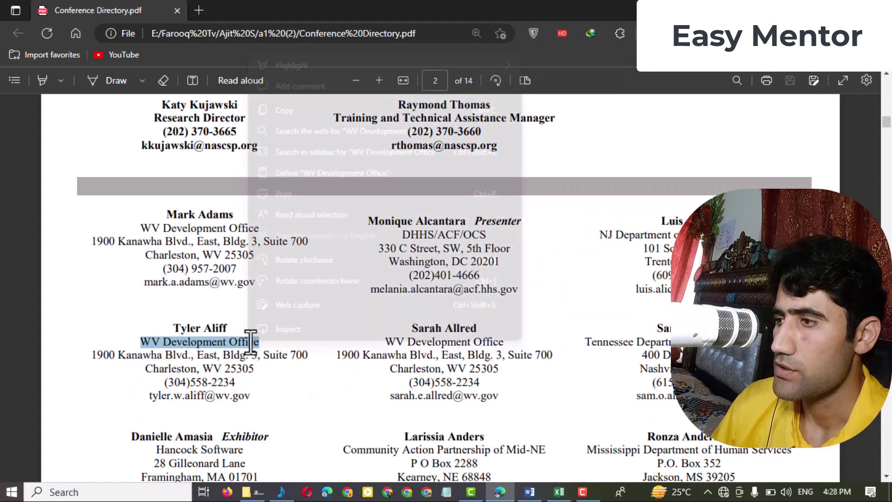
left_click(288, 113)
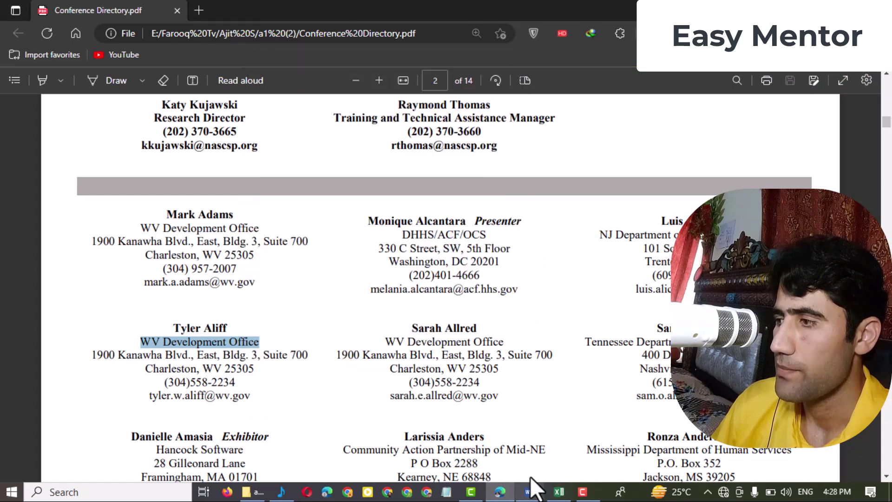
left_click(559, 491)
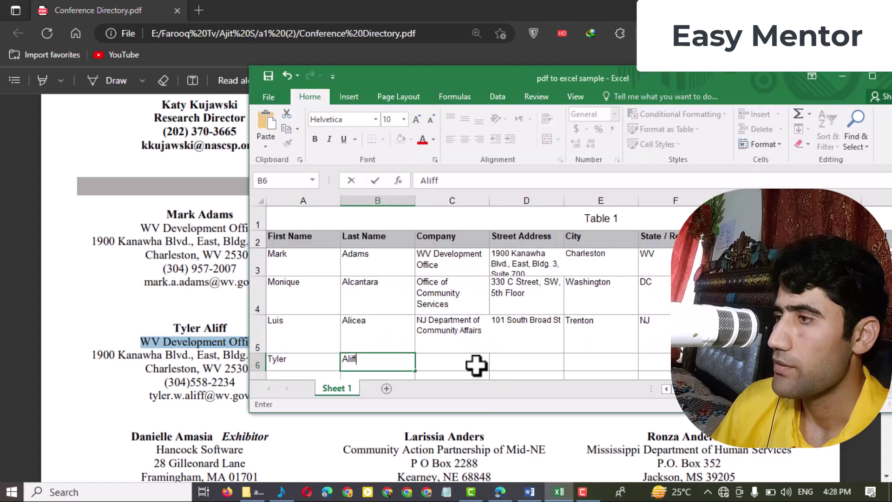
left_click(431, 362)
right_click(432, 363)
left_click(462, 306)
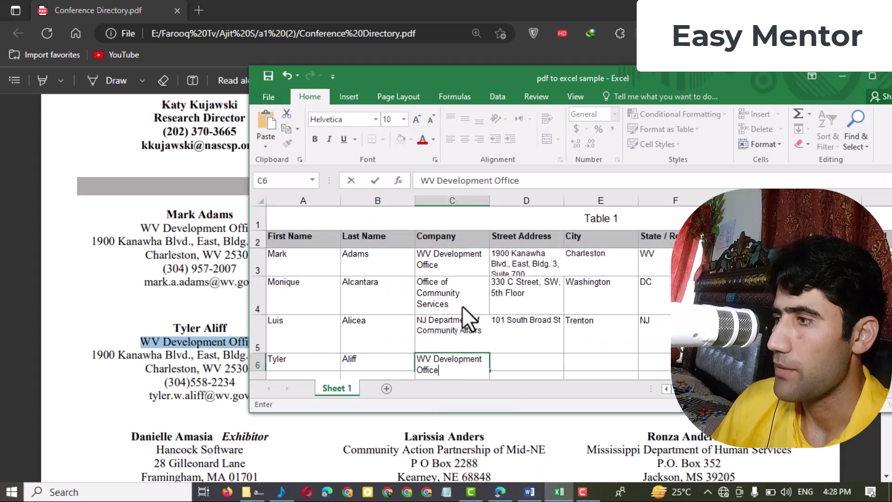
left_click(555, 356)
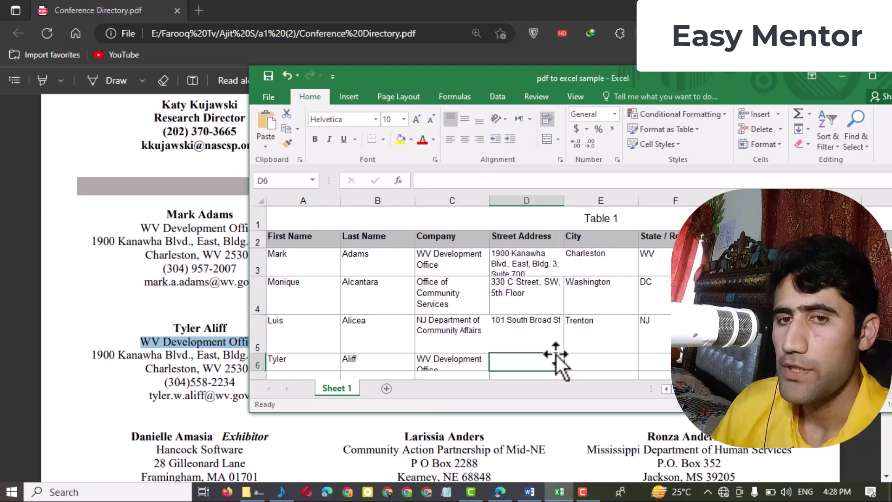
left_click(244, 364)
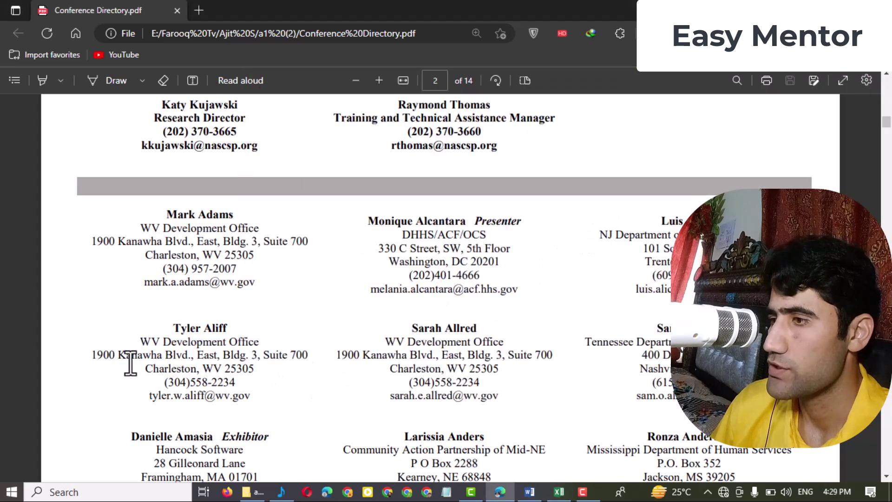
Step: Paste the contact's street address line from the PDF into cell D6 as text only
left_click_drag(90, 356, 308, 357)
right_click(294, 355)
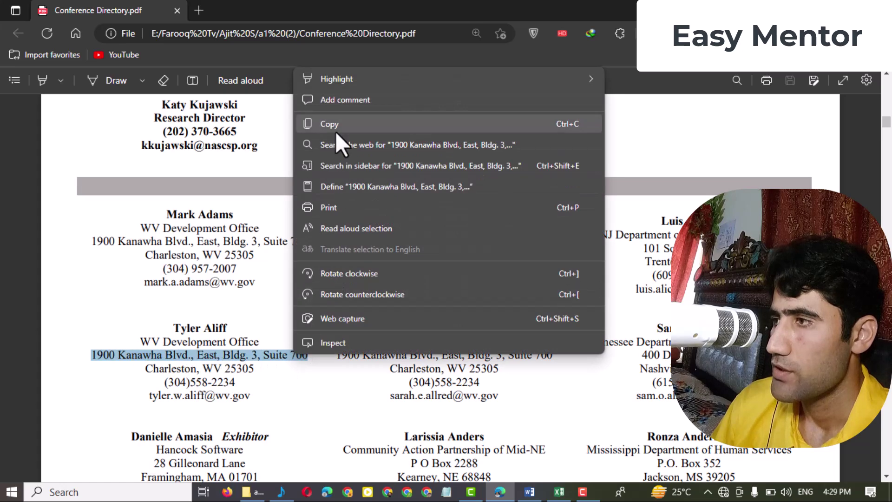
left_click(334, 124)
left_click(559, 491)
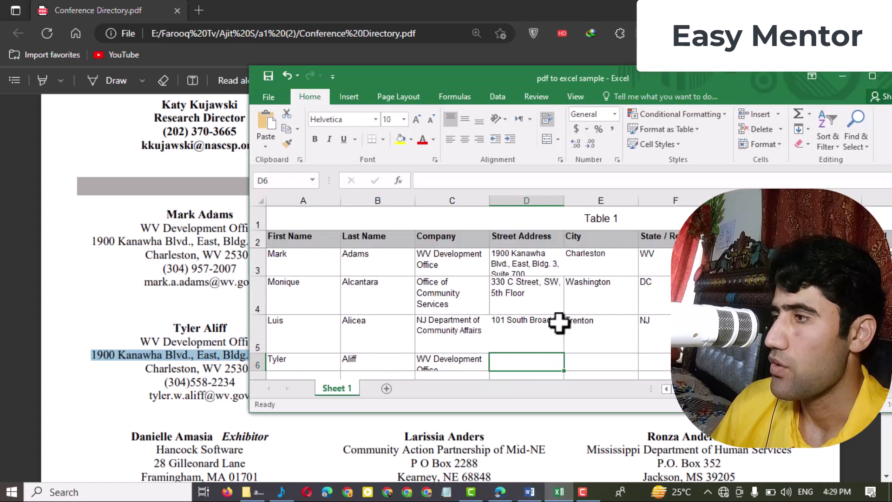
double_click(511, 362)
right_click(511, 362)
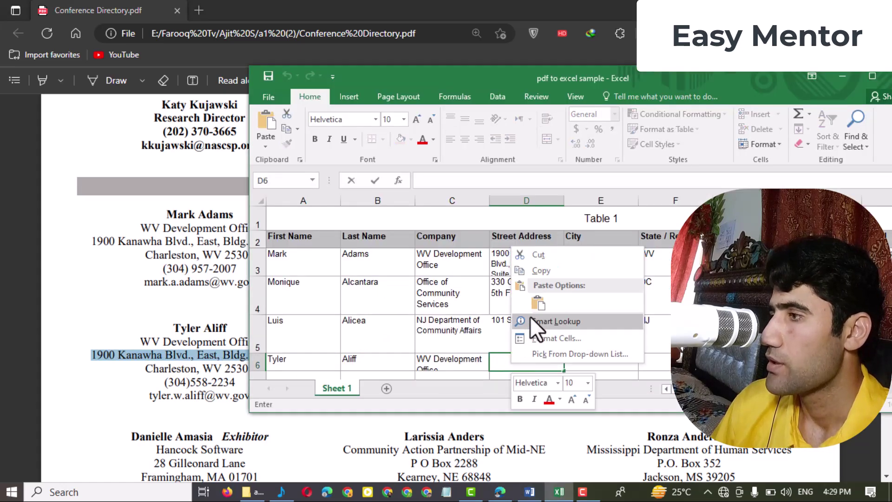
left_click(536, 302)
left_click(449, 334)
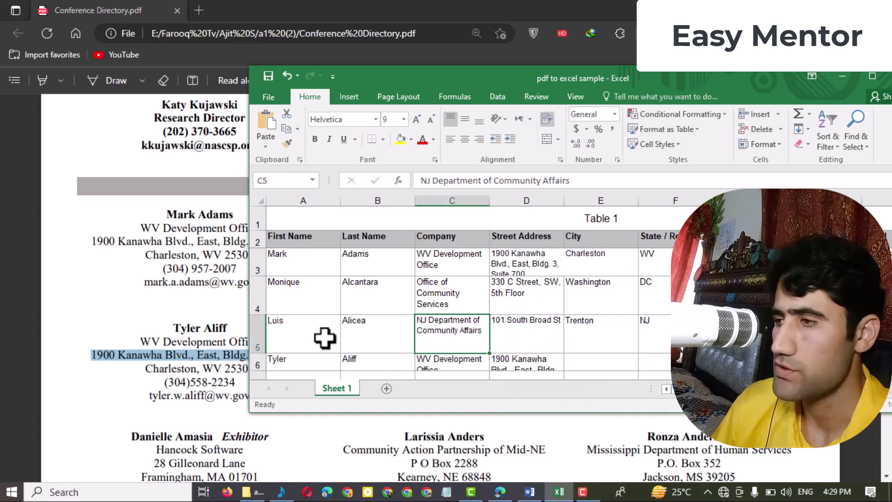
Step: Copy the city Charleston from the PDF into cell E6
double_click(147, 367)
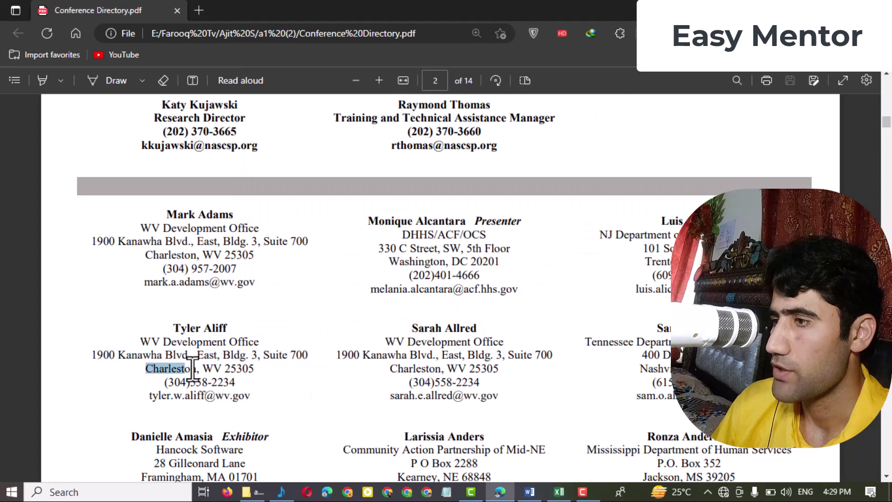
right_click(194, 367)
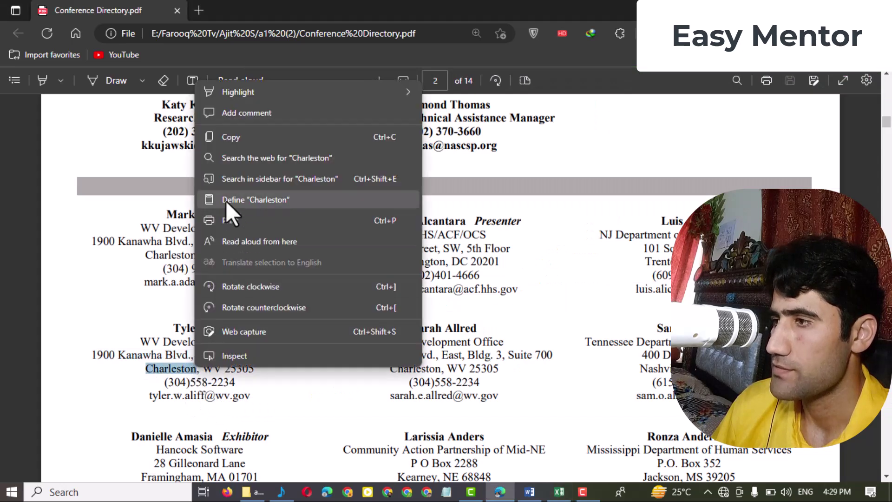
left_click(232, 138)
left_click(558, 491)
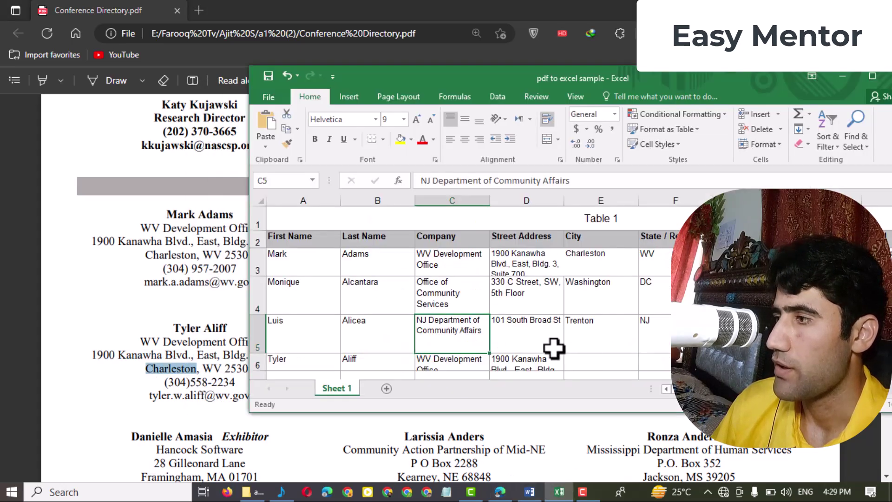
left_click(583, 364)
right_click(584, 364)
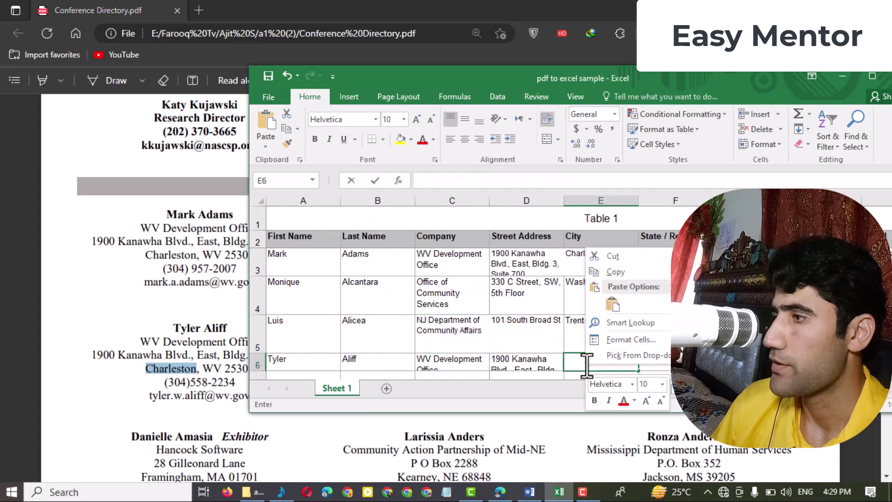
left_click(614, 307)
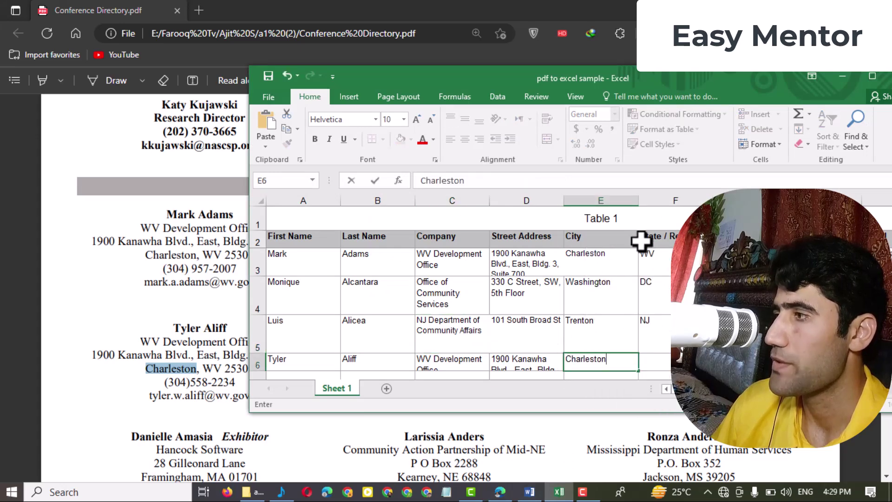
Step: Copy the state abbreviation WV from the PDF into cell F6
left_click(163, 367)
left_click_drag(205, 369, 216, 369)
right_click(216, 368)
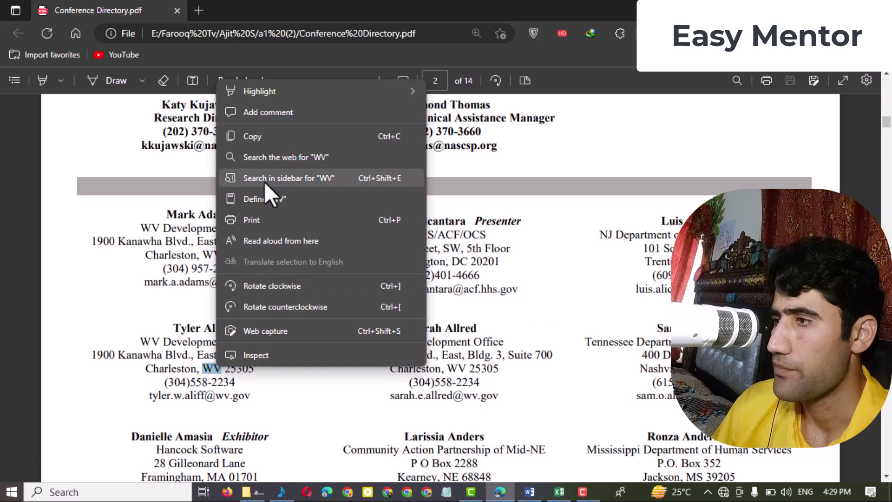
left_click(254, 132)
left_click(559, 491)
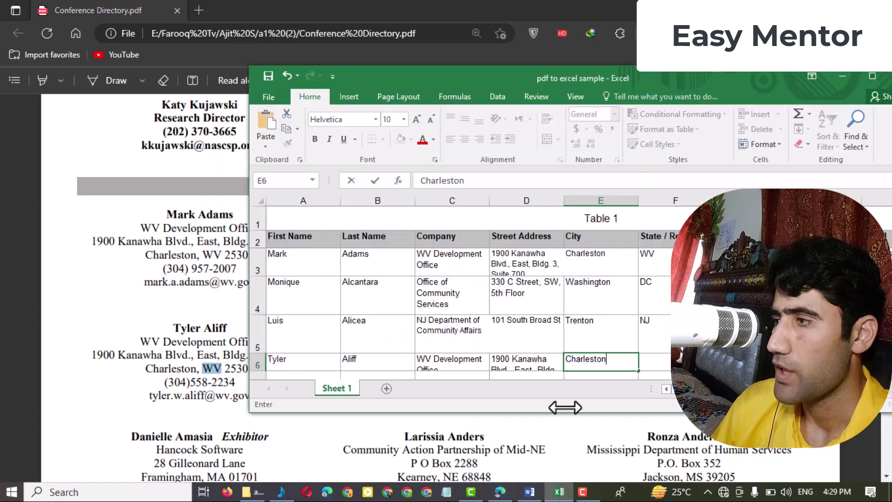
left_click(659, 362)
right_click(659, 362)
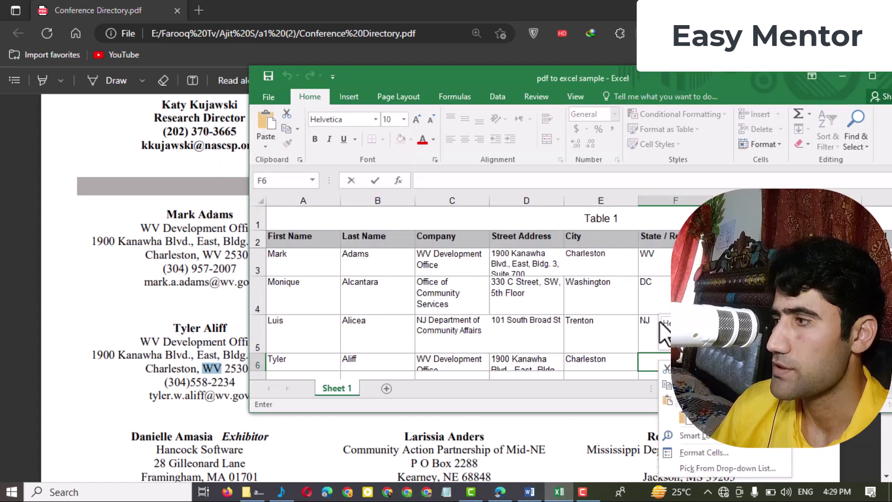
left_click(677, 412)
Step: Copy the contact's postal code from the PDF into cell G6
left_click(191, 378)
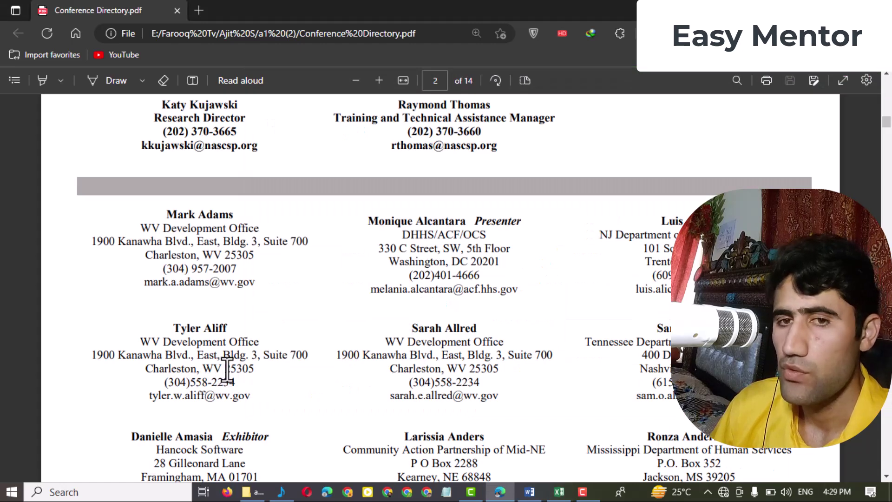
double_click(237, 370)
right_click(245, 366)
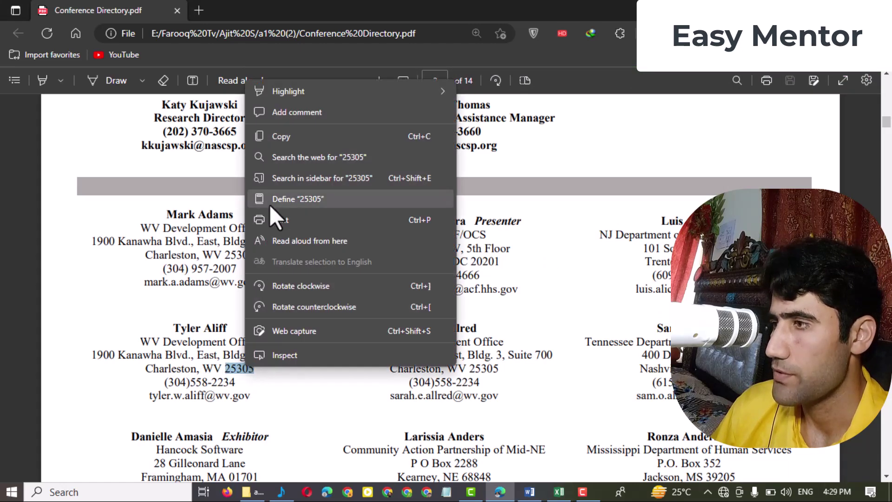
left_click(281, 140)
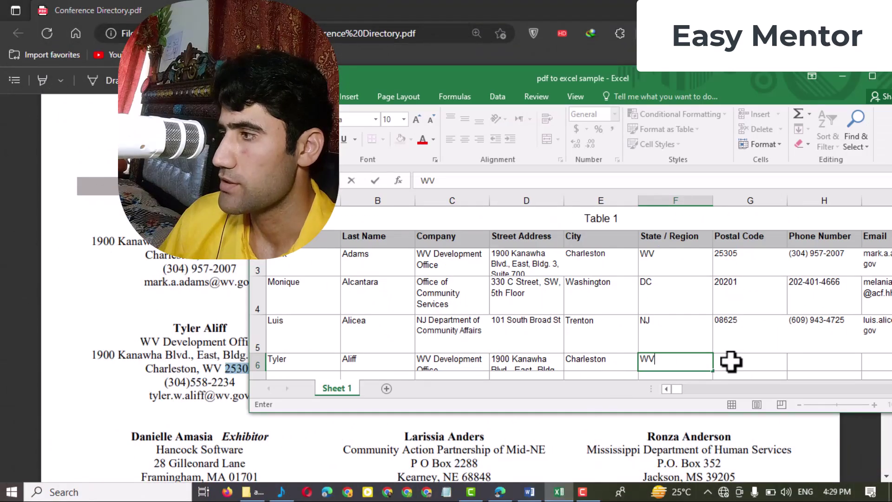
left_click(730, 361)
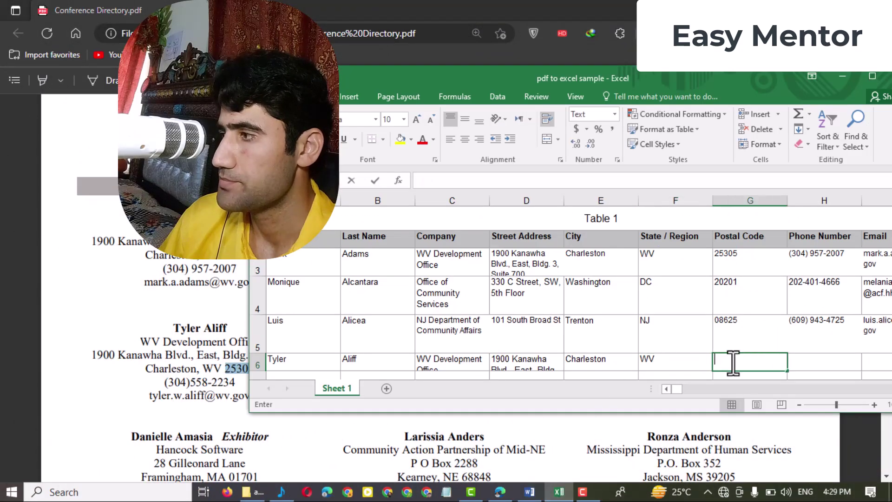
right_click(732, 361)
left_click(754, 421)
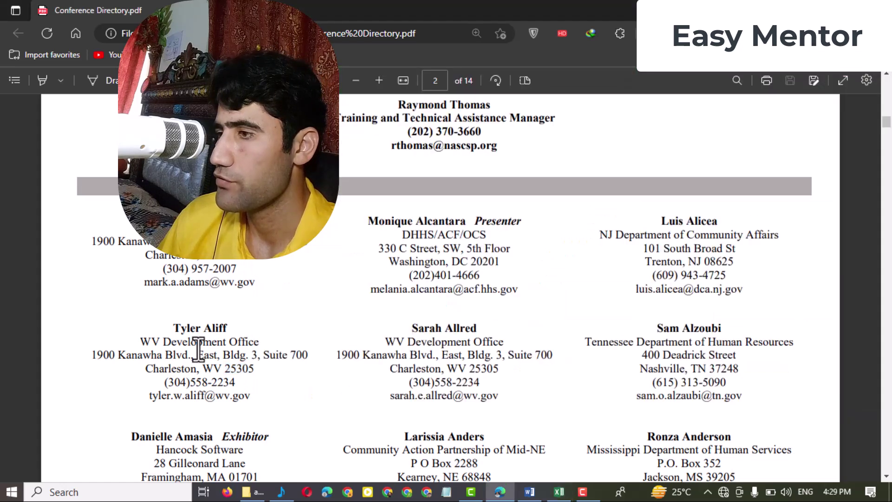
left_click(201, 348)
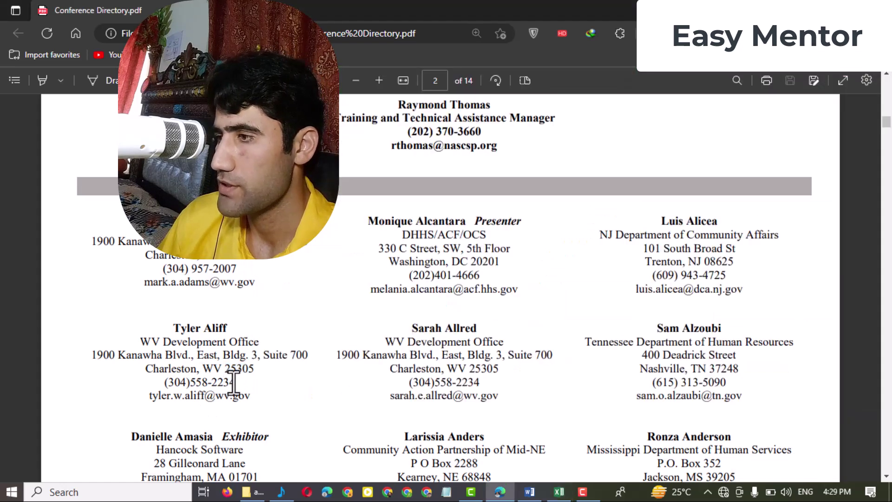
Step: Copy the contact's full phone number from the PDF into cell H6
left_click_drag(235, 382, 167, 382)
right_click(185, 380)
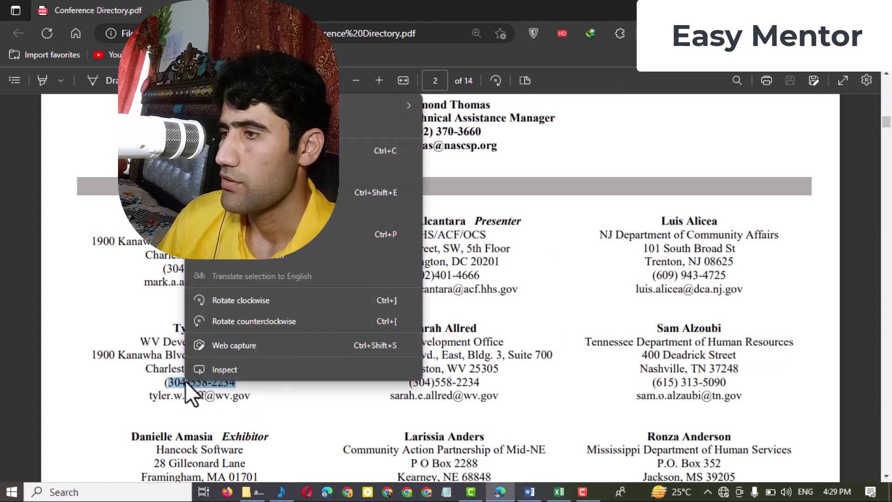
left_click(168, 384)
left_click_drag(163, 382, 226, 380)
right_click(226, 380)
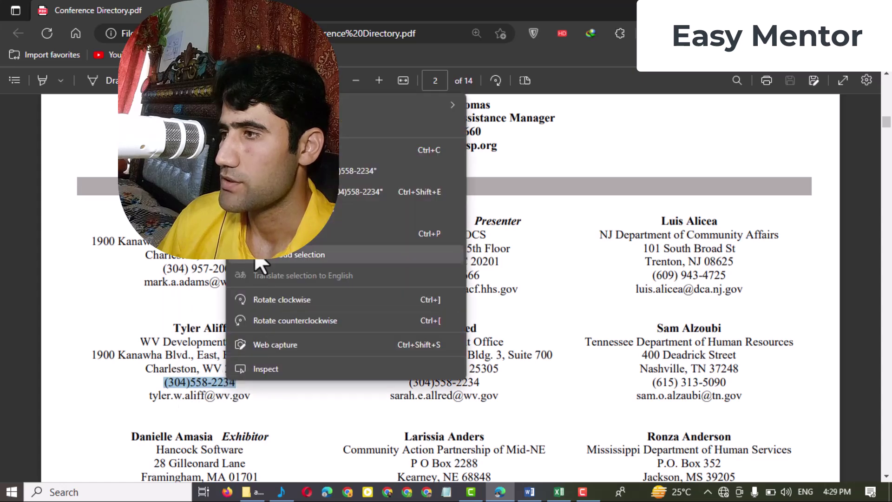
left_click(288, 191)
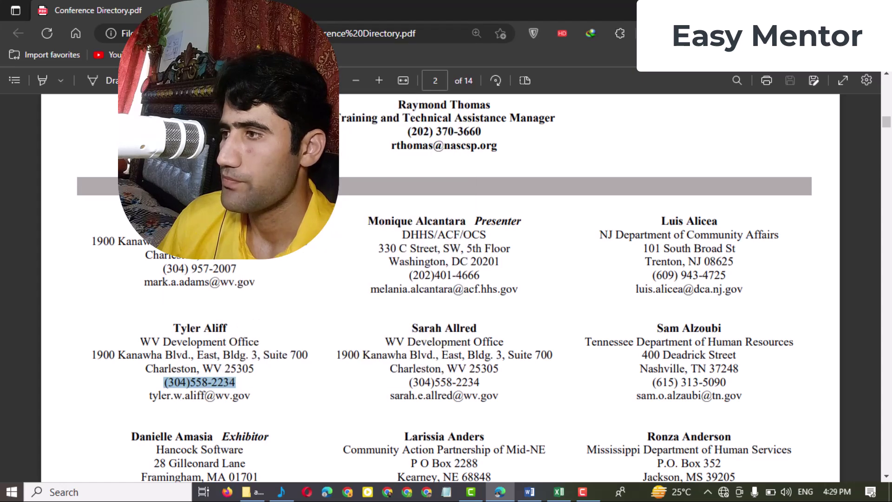
left_click(558, 492)
left_click(801, 358)
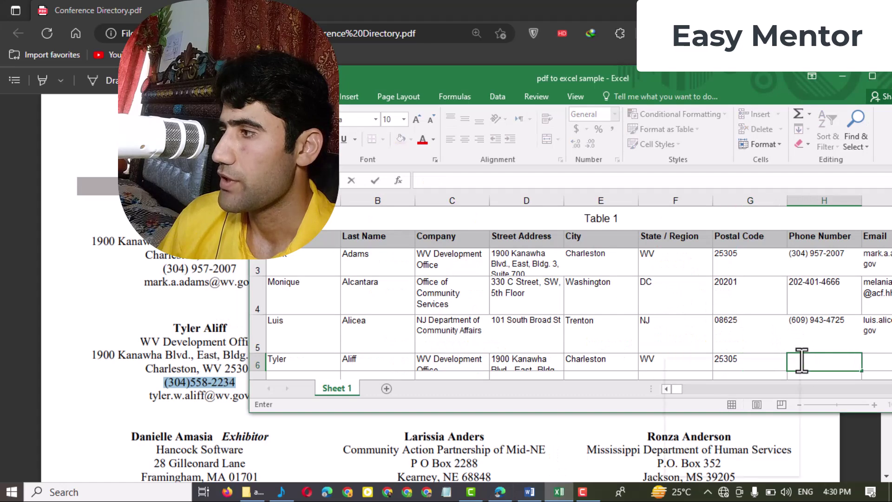
right_click(795, 360)
left_click(693, 420)
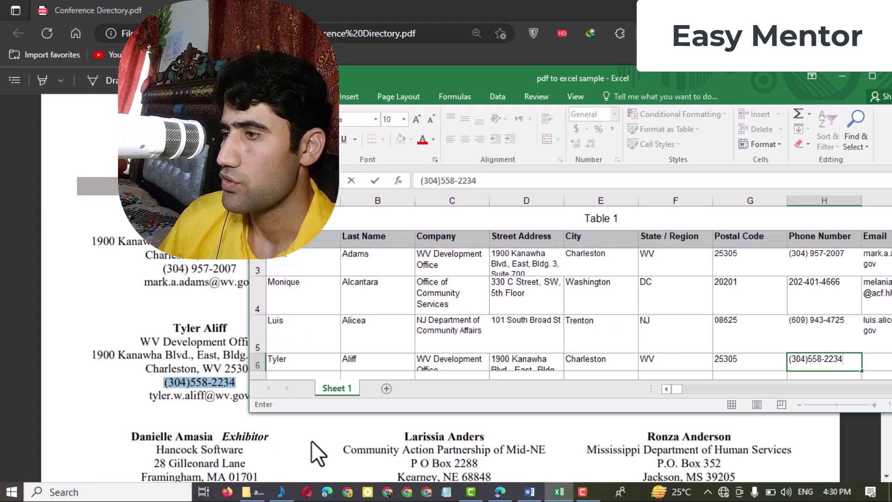
left_click(270, 405)
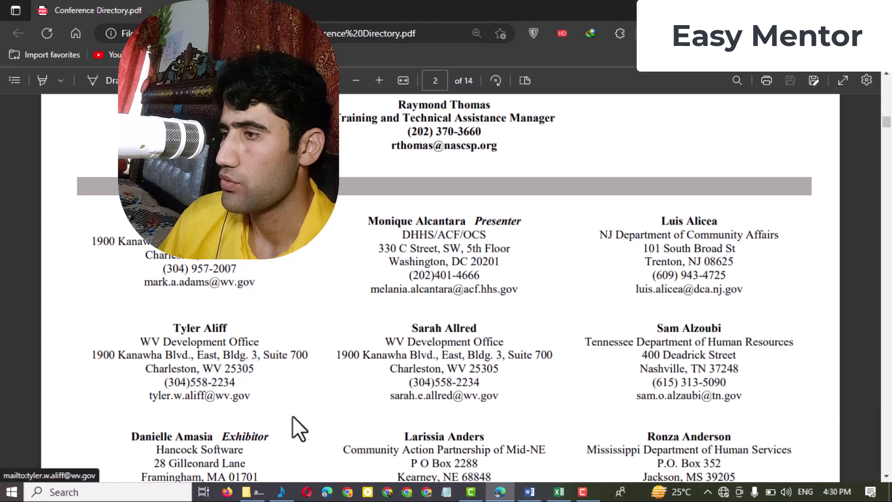
Step: Copy the contact's e-mail address from the PDF, reselecting it as plain text
left_click_drag(253, 400, 148, 400)
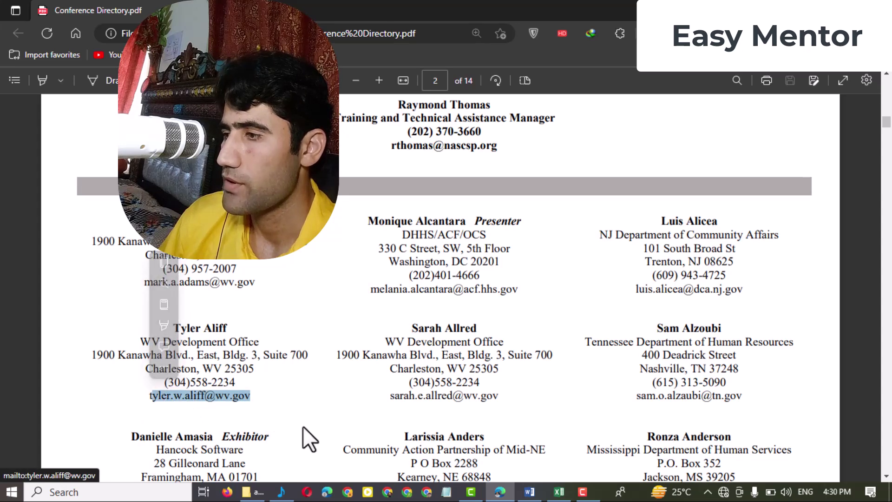
left_click(267, 414)
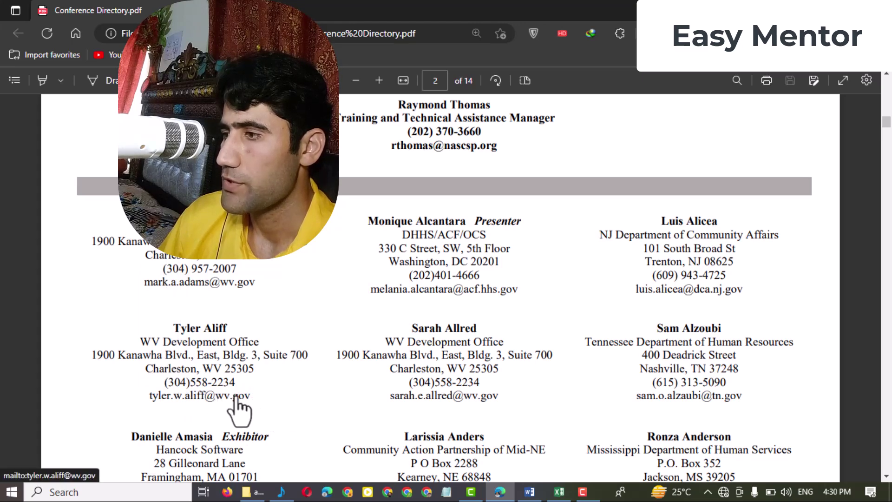
right_click(200, 396)
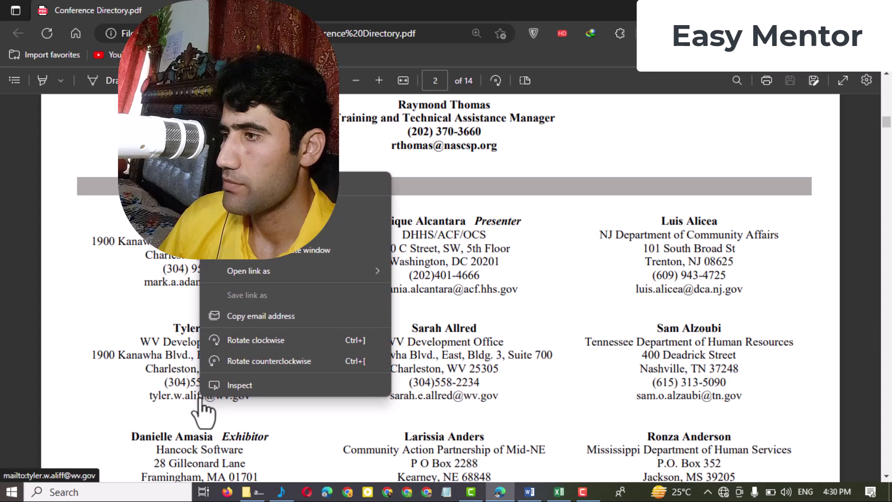
left_click(230, 316)
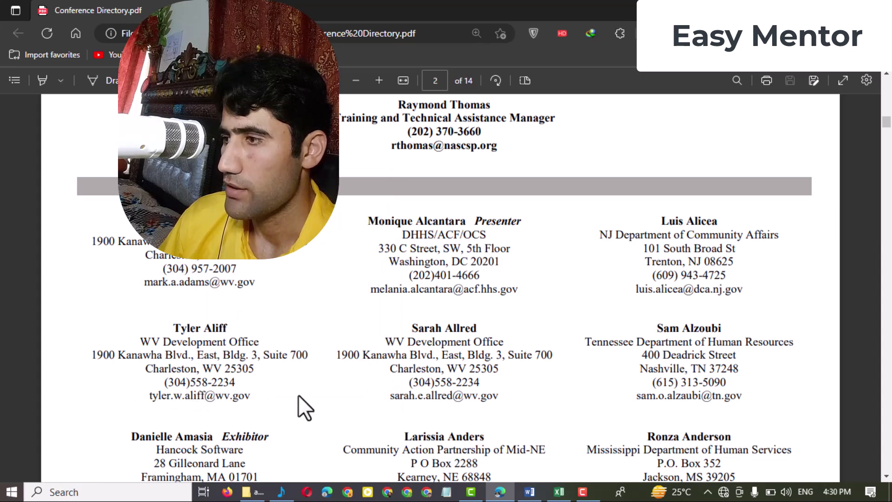
left_click_drag(253, 396, 125, 400)
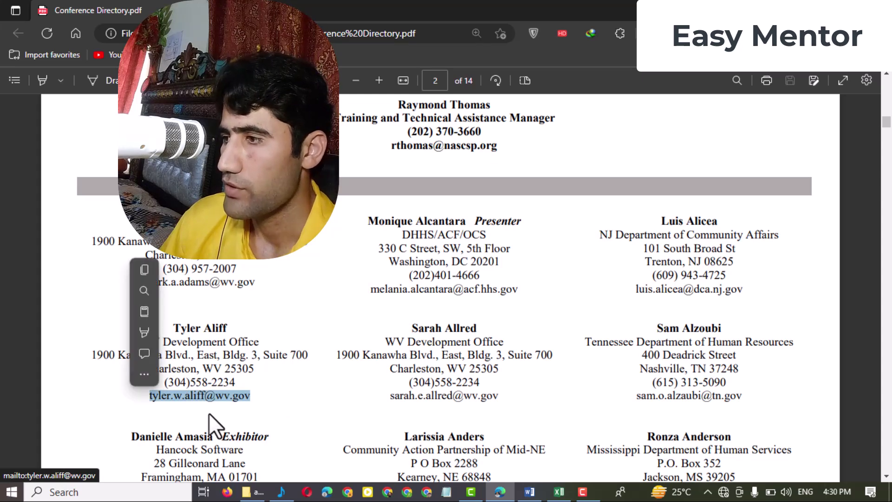
right_click(210, 400)
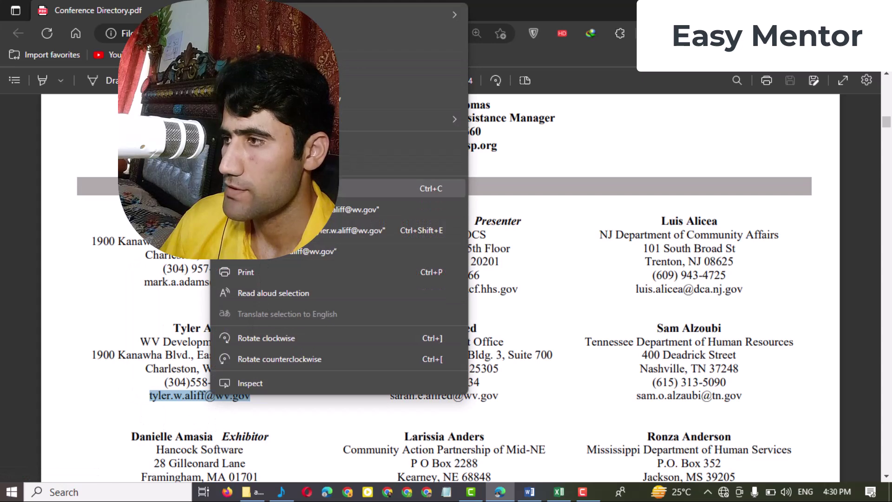
left_click(321, 188)
Step: Maximize the Excel window and paste the e-mail address into cell I6
left_click(559, 491)
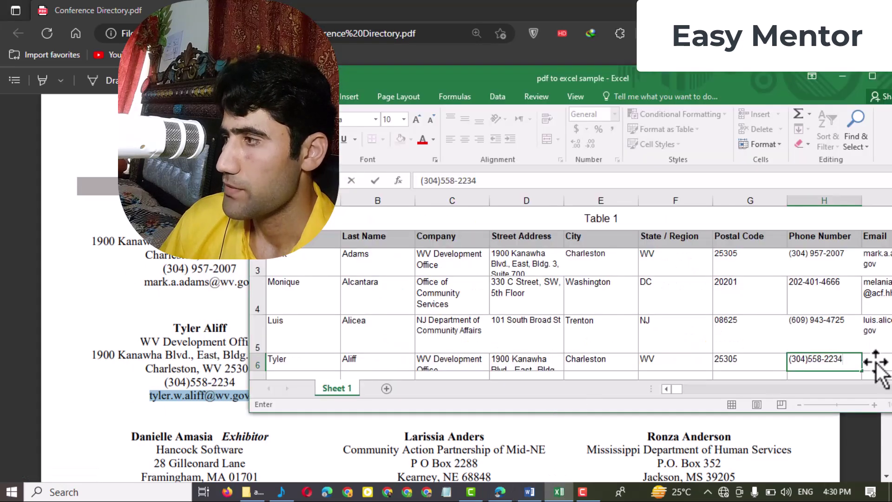
left_click(871, 77)
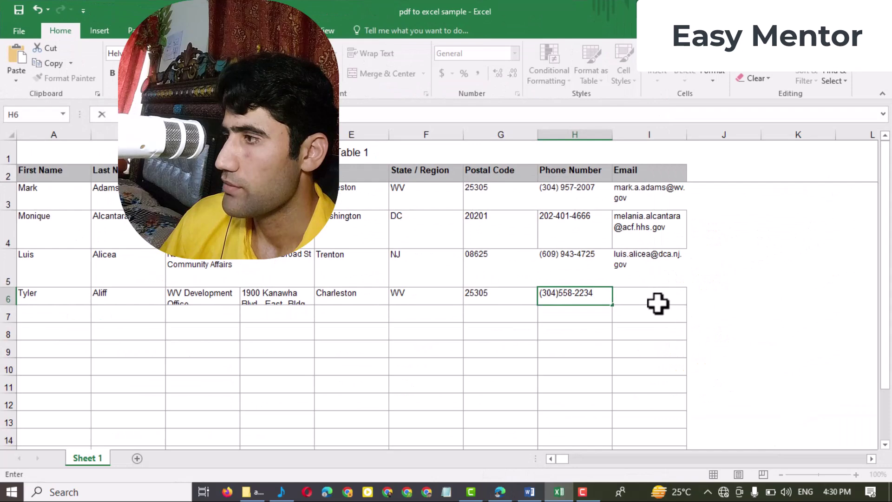
left_click(647, 301)
right_click(647, 301)
left_click(673, 353)
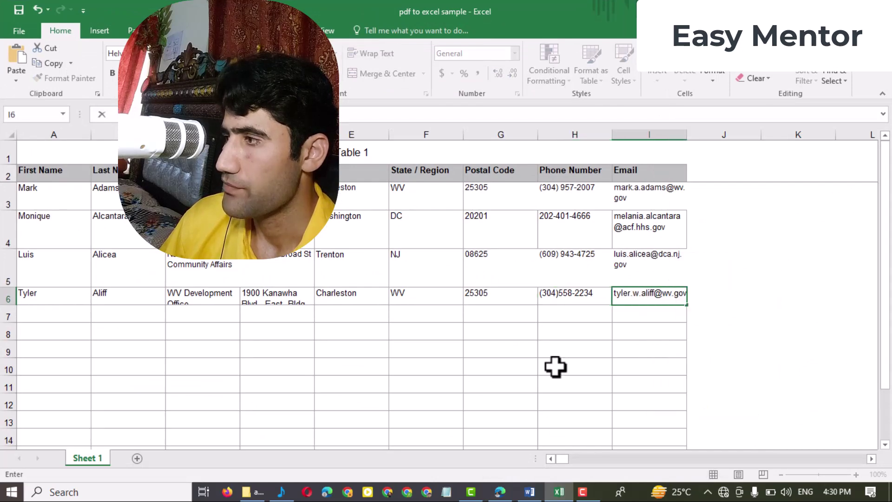
left_click(556, 366)
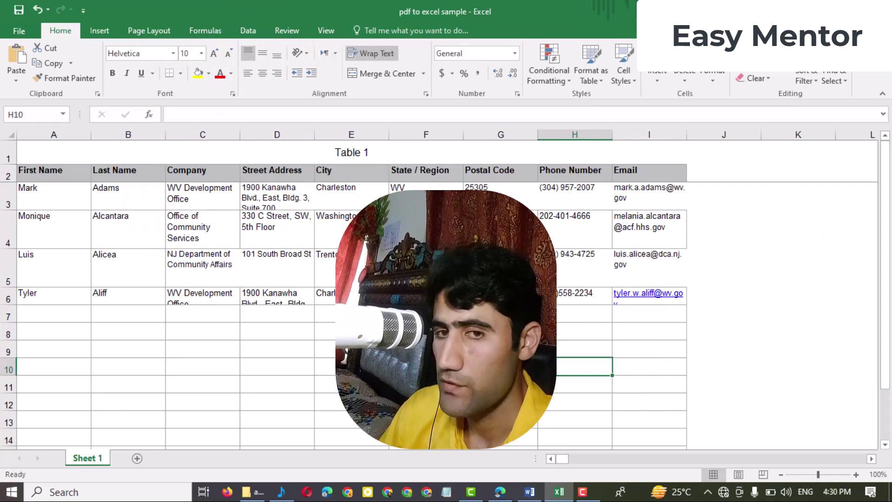
Step: Remove the hyperlink from the email in I6, then go back to the Conference Directory PDF in Edge
right_click(637, 297)
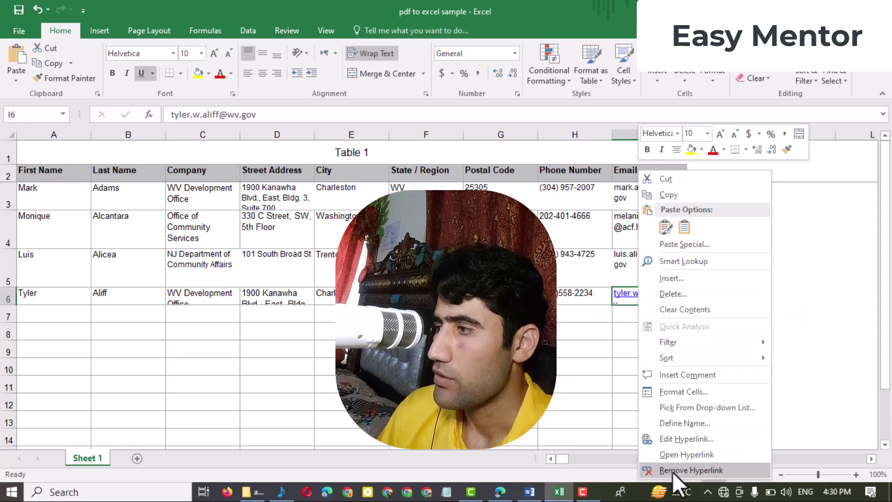
left_click(685, 470)
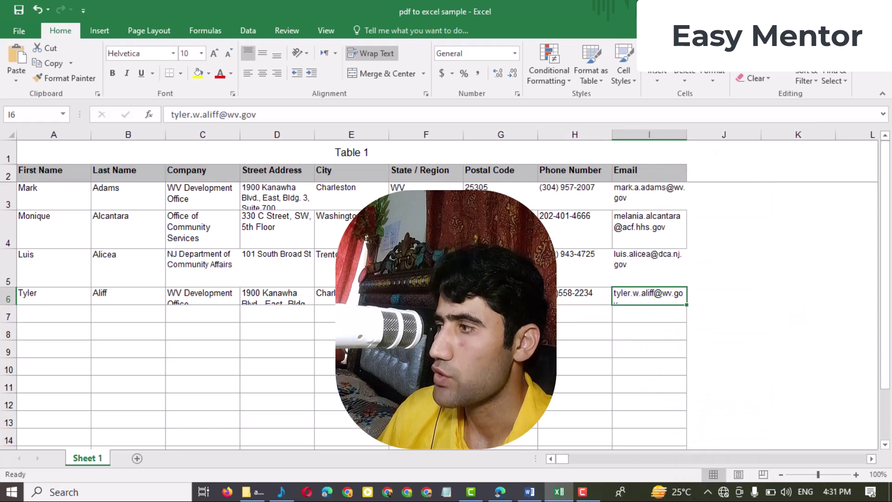
left_click(586, 332)
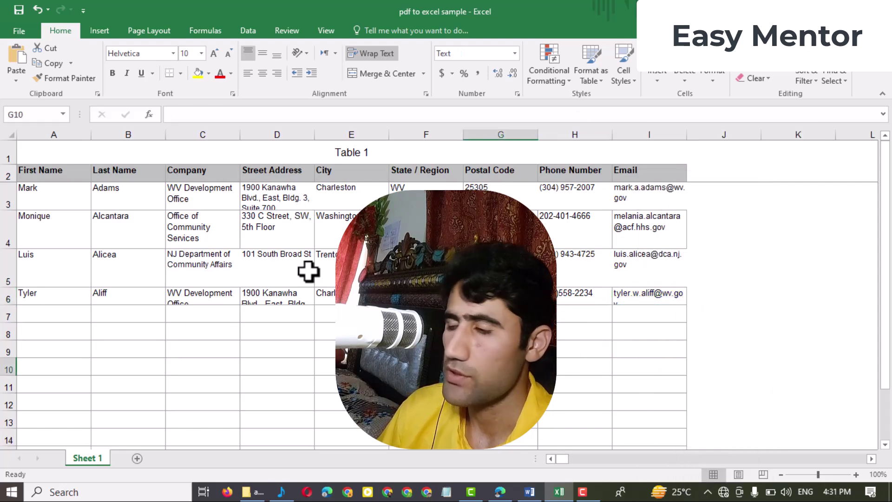
left_click(500, 492)
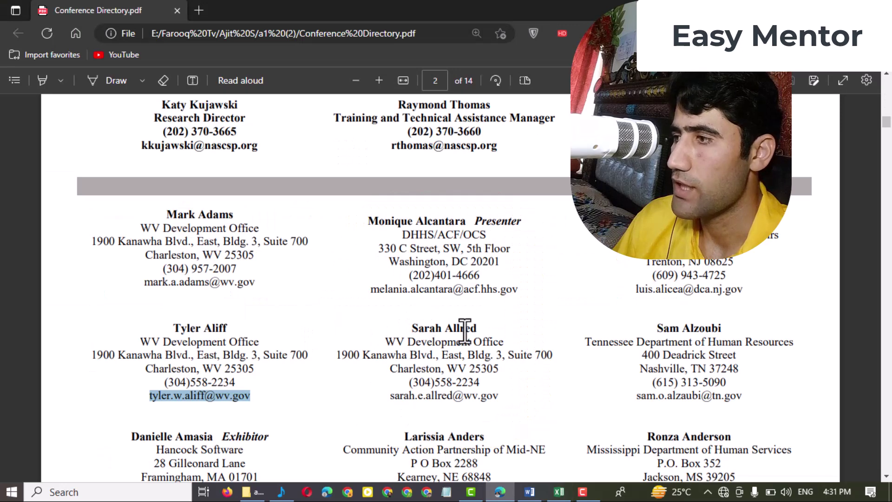
left_click(387, 346)
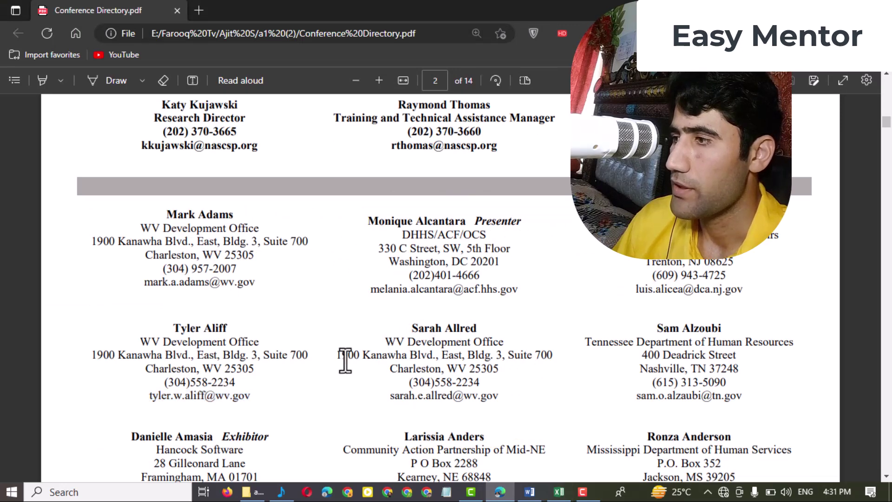
left_click_drag(338, 356, 552, 357)
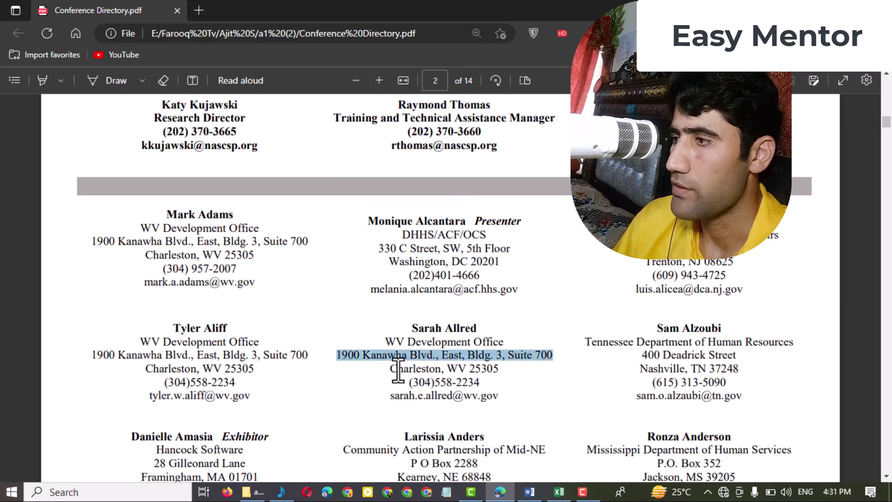
left_click_drag(391, 370, 459, 370)
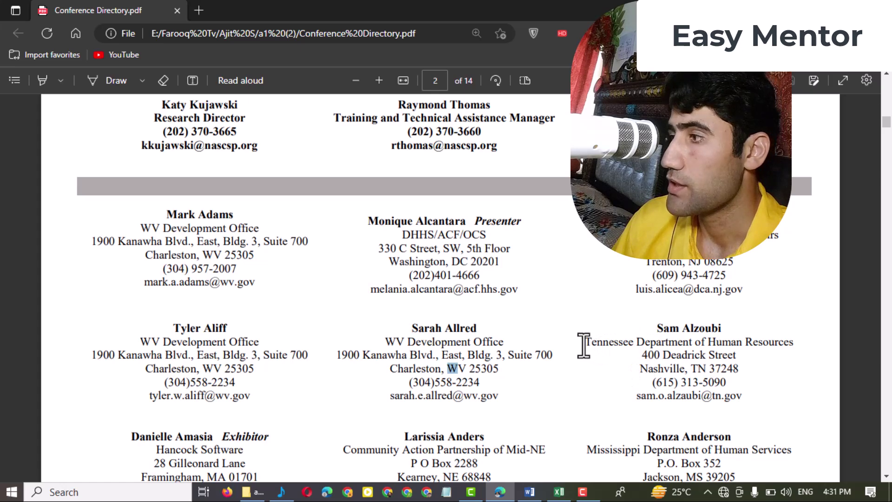
left_click_drag(586, 344, 808, 344)
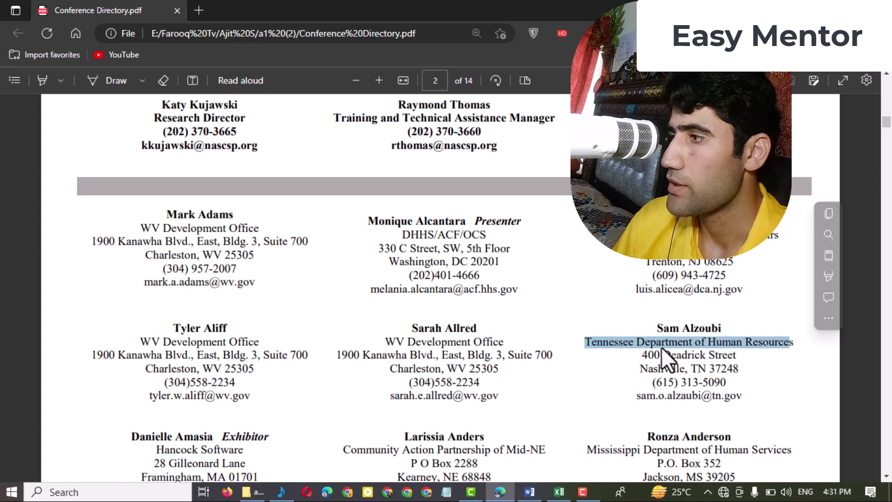
left_click_drag(646, 357, 715, 356)
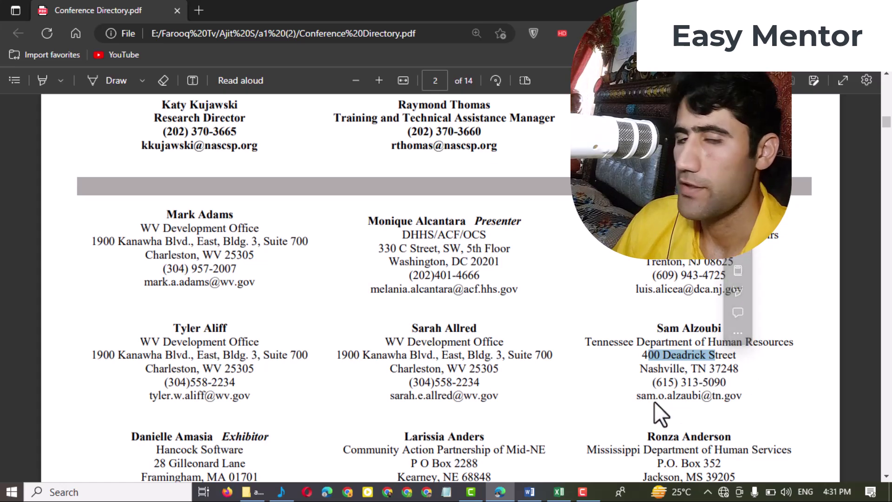
left_click(559, 491)
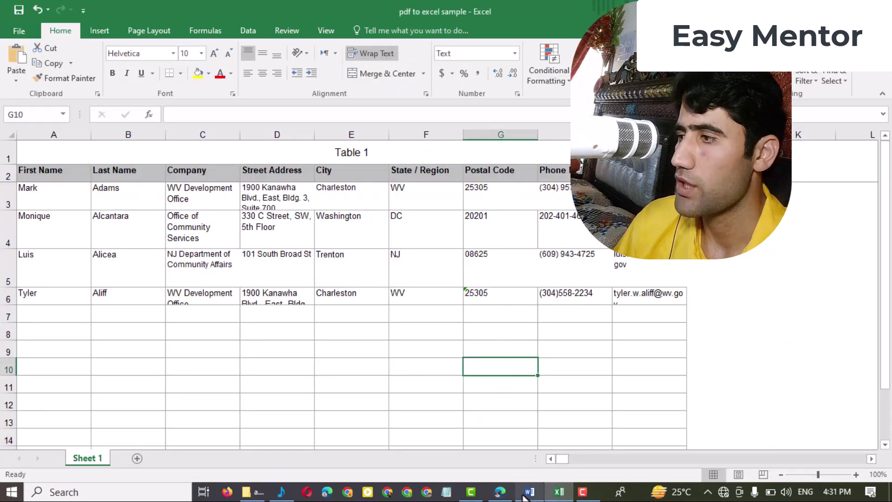
left_click(500, 491)
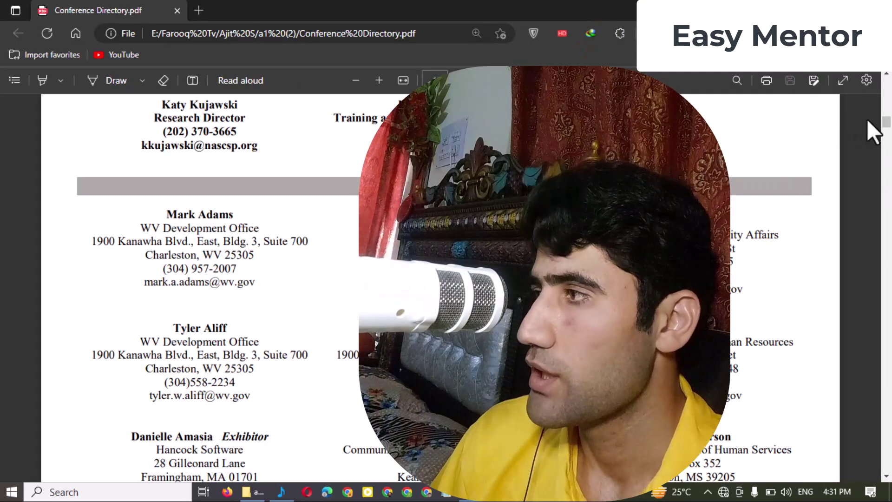
Step: Scroll the Conference Directory PDF down to entries much later in the alphabetical list
left_click_drag(885, 122, 872, 177)
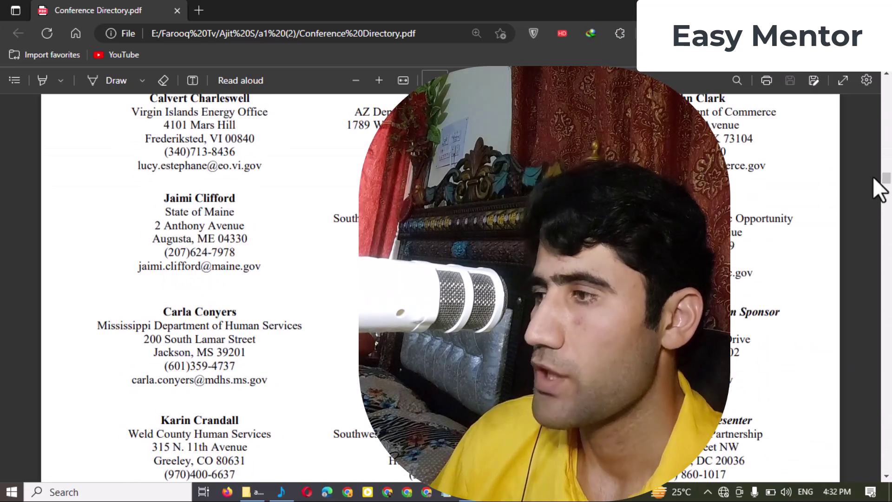